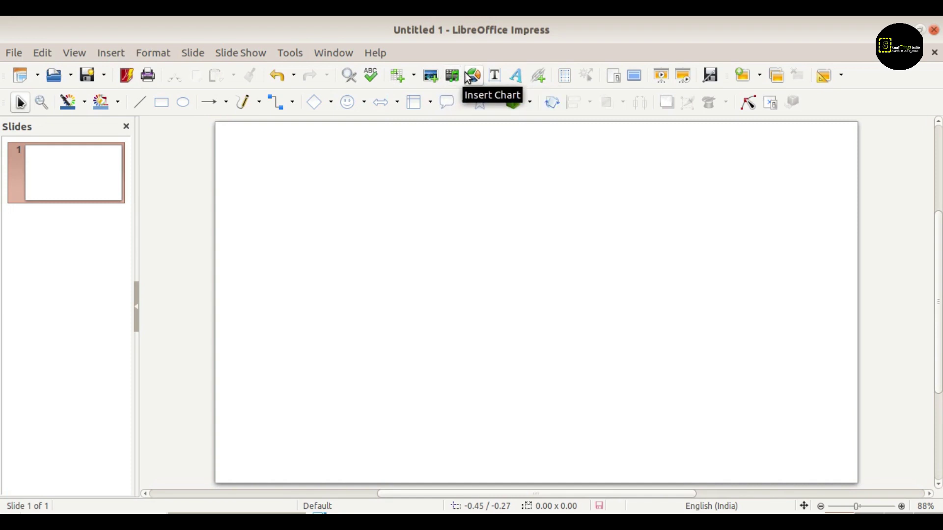
# Step: Insert a Fontwork object in the red-and-gold style from the gallery's first row and move it up to about 9.40 / 3.40
pyautogui.click(518, 77)
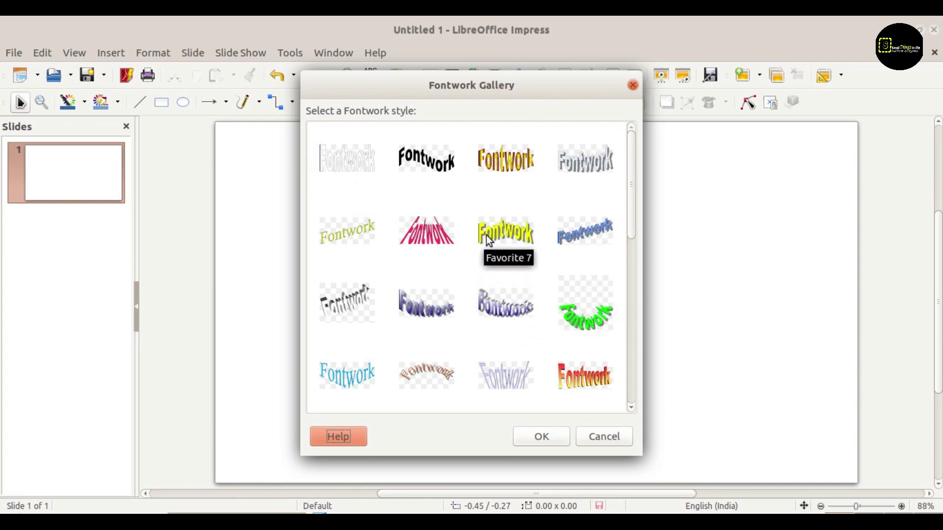
pyautogui.click(508, 158)
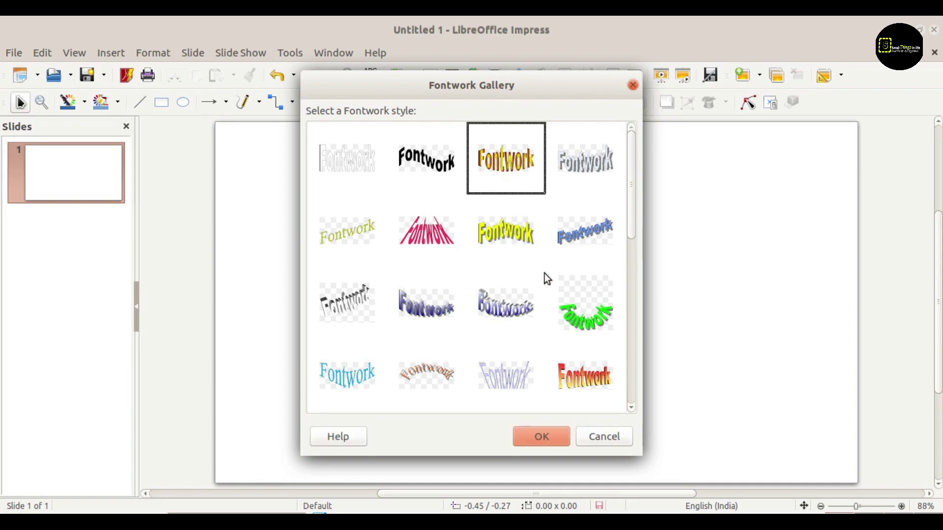
pyautogui.click(546, 436)
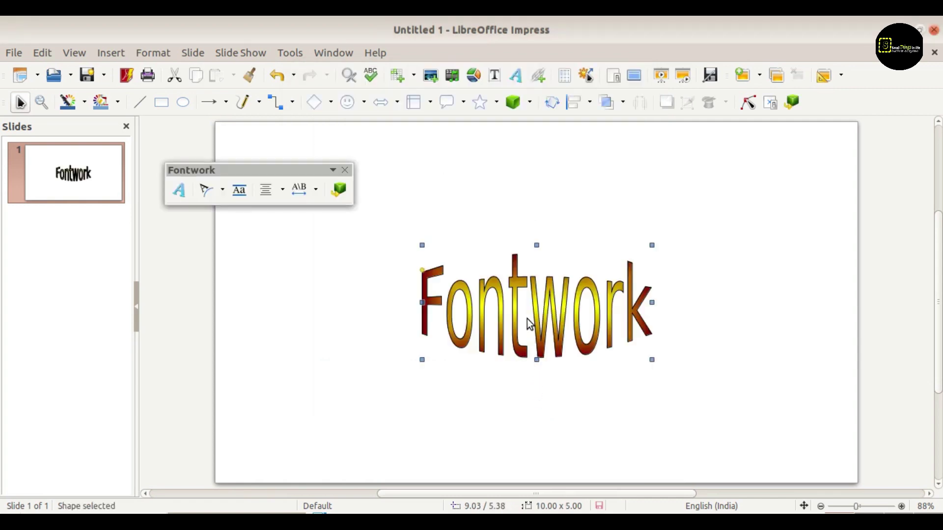
pyautogui.moveTo(536, 309); pyautogui.dragTo(545, 262)
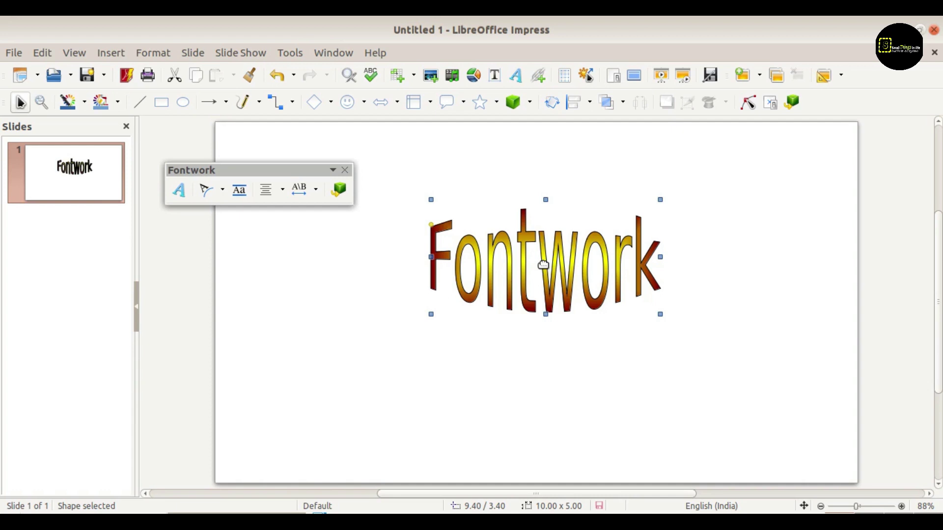
# Step: Replace the Fontwork object's placeholder text with WELCOME
pyautogui.doubleClick(543, 265)
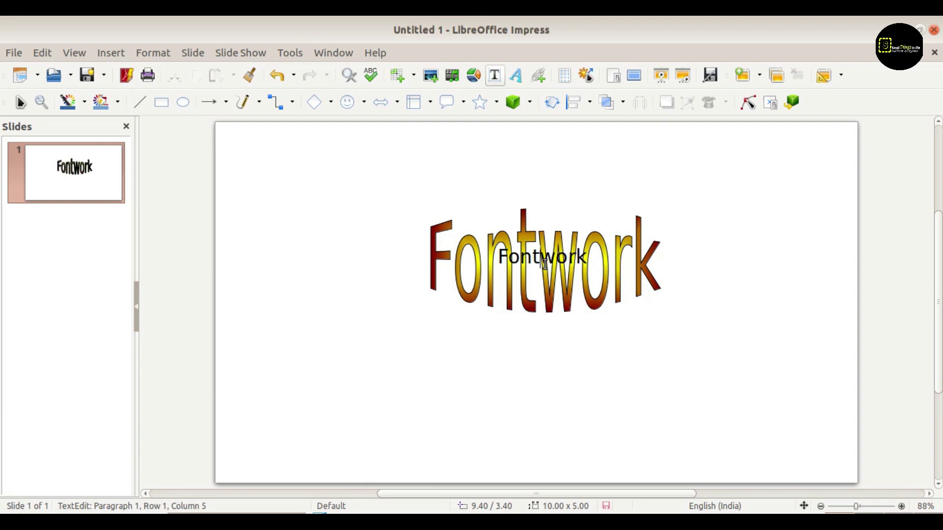
pyautogui.press('BackSpace')
pyautogui.press('BackSpace')
pyautogui.press('BackSpace')
pyautogui.press('BackSpace')
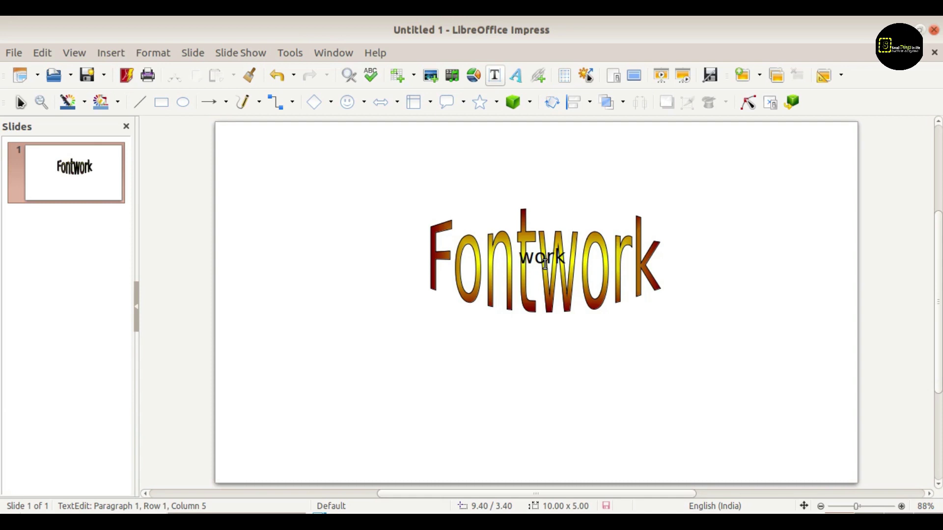
pyautogui.press('Delete')
pyautogui.press('Delete')
pyautogui.press('Delete')
pyautogui.press('Delete')
pyautogui.write('WELCOME')
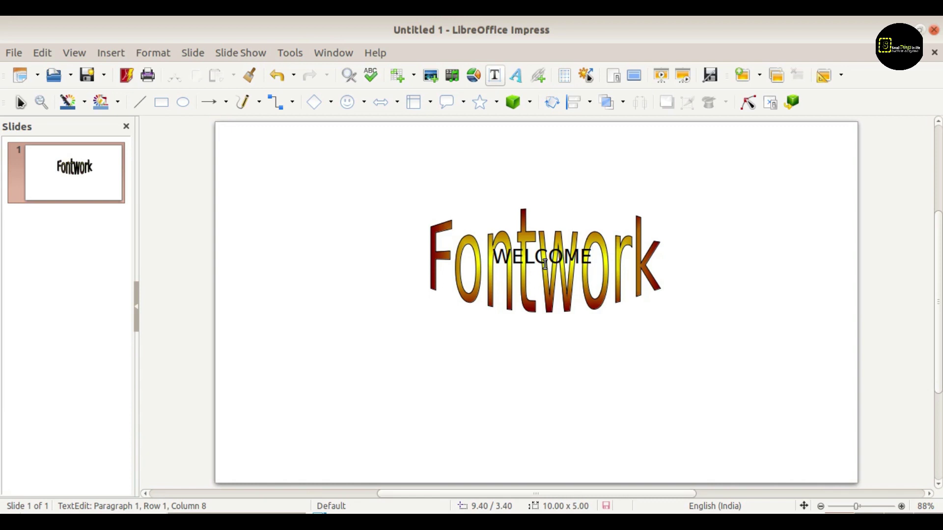
pyautogui.press('Escape')
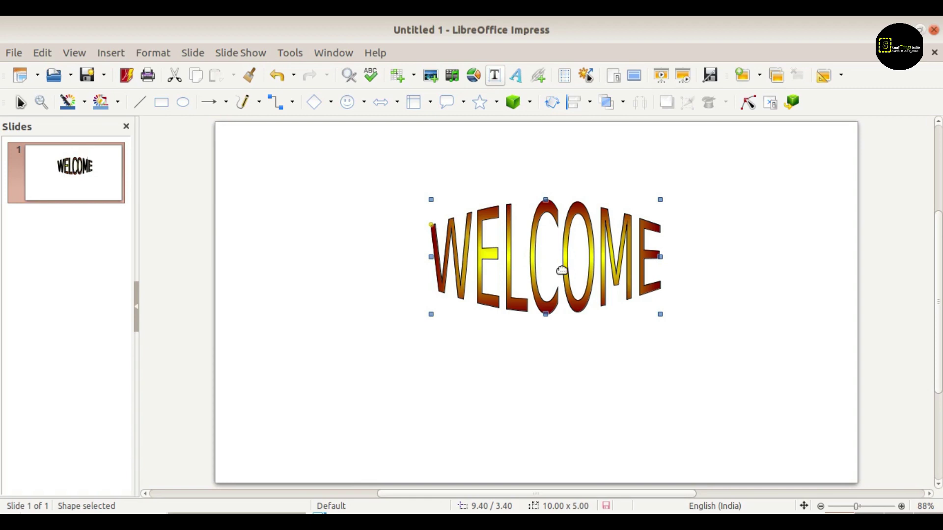
pyautogui.click(788, 241)
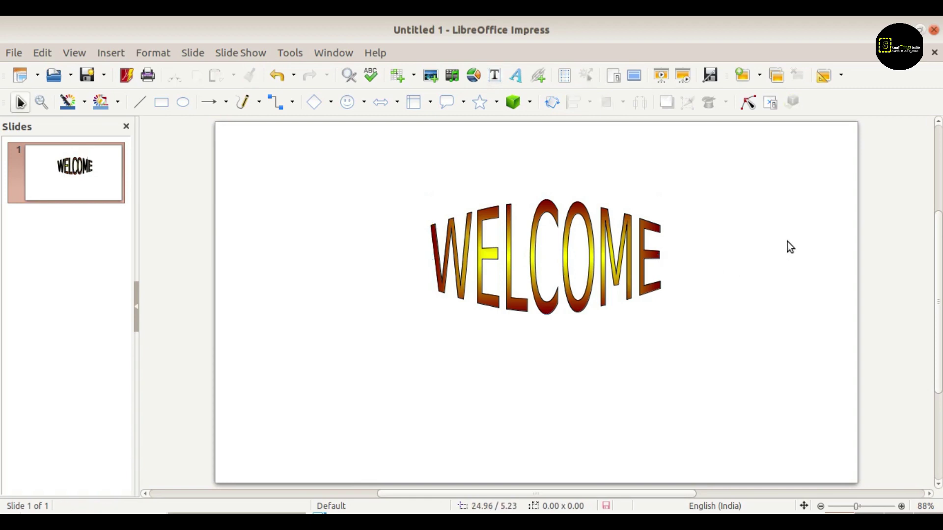
# Step: Select the WELCOME Fontwork and move the floating Fontwork toolbar closer to it
pyautogui.press('Tab')
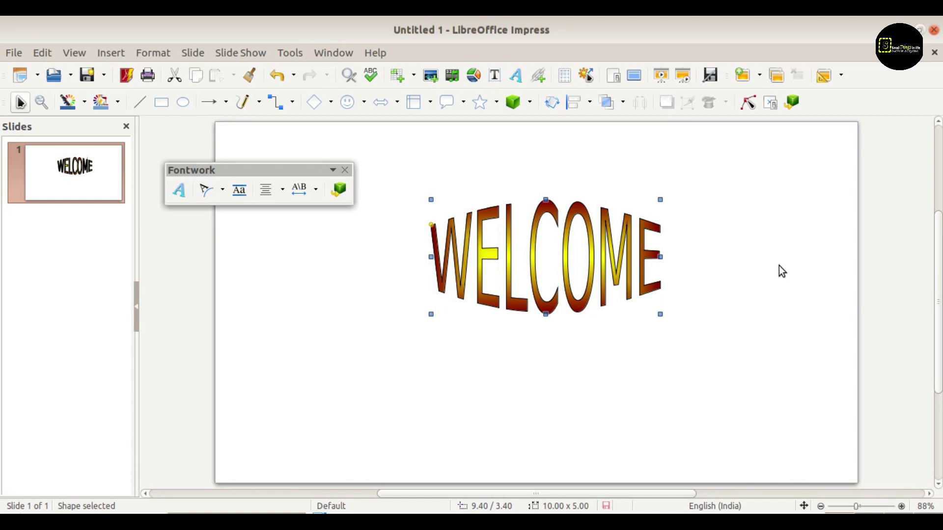
pyautogui.click(779, 266)
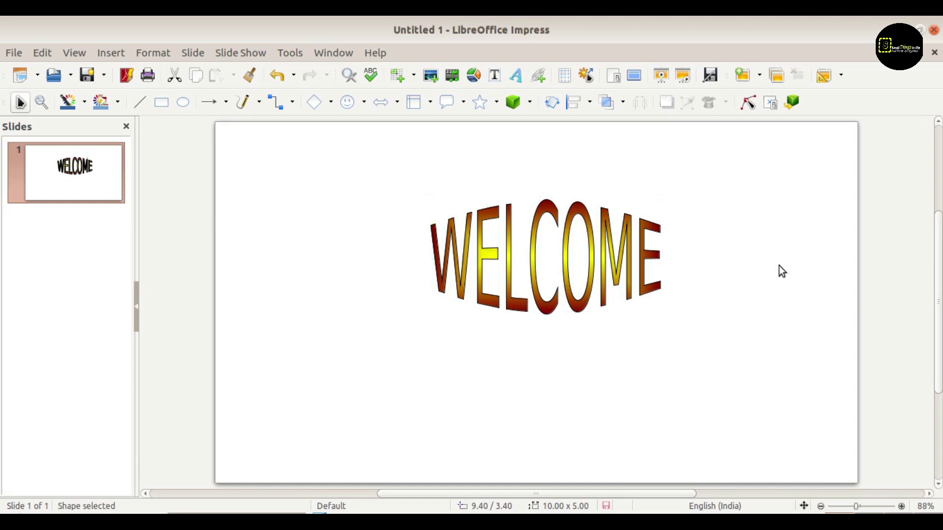
pyautogui.click(534, 252)
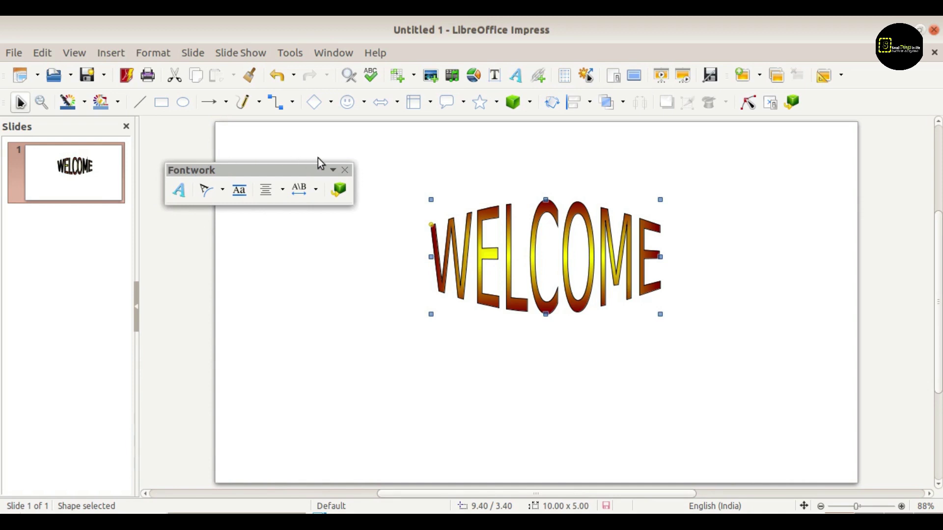
pyautogui.moveTo(288, 173); pyautogui.dragTo(349, 162)
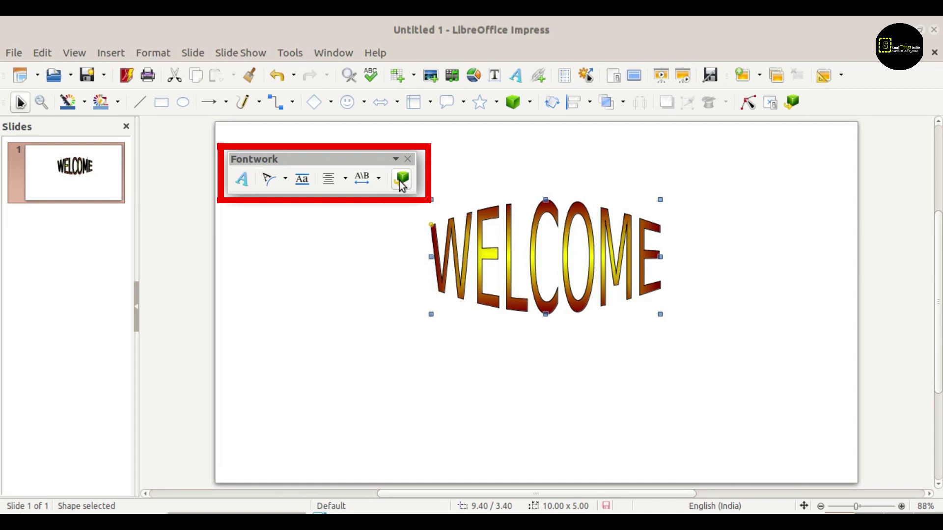
# Step: Give the WELCOME Fontwork the plain straight shape, trying out arched shapes as well
pyautogui.click(287, 180)
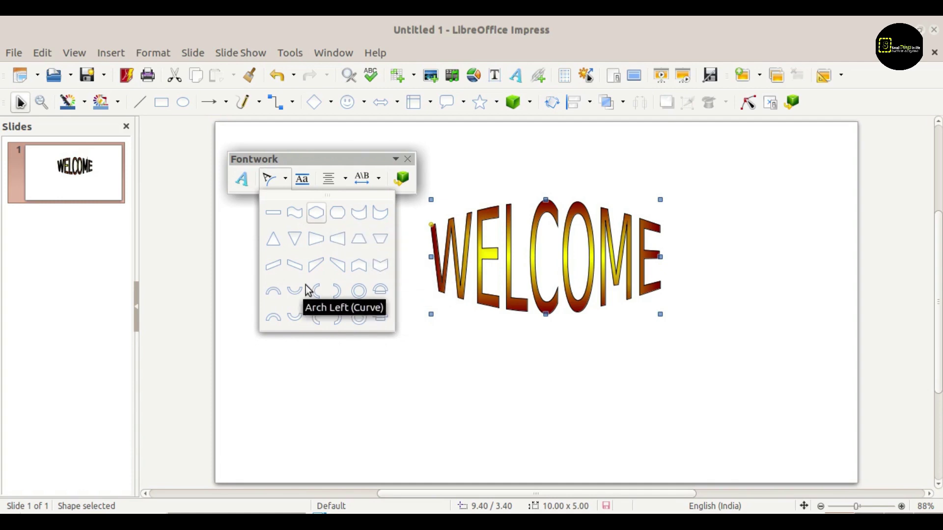
pyautogui.click(272, 213)
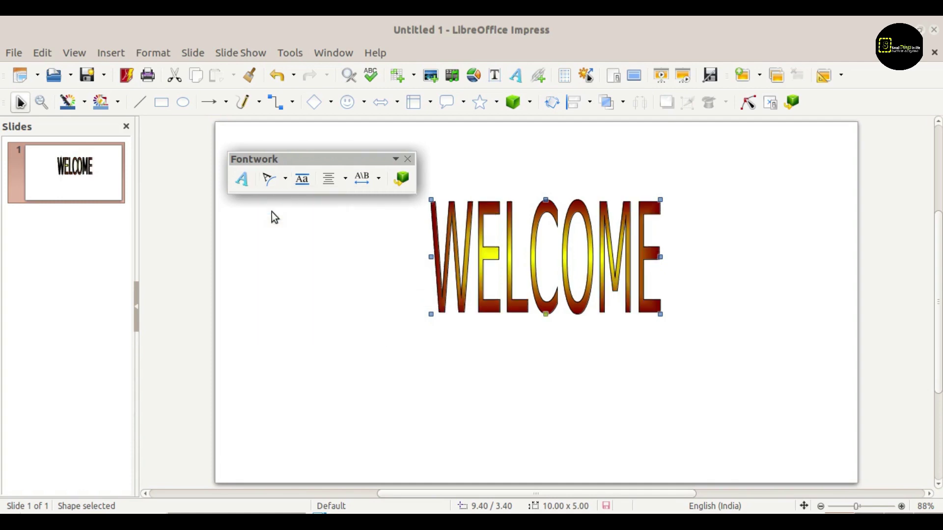
pyautogui.click(285, 178)
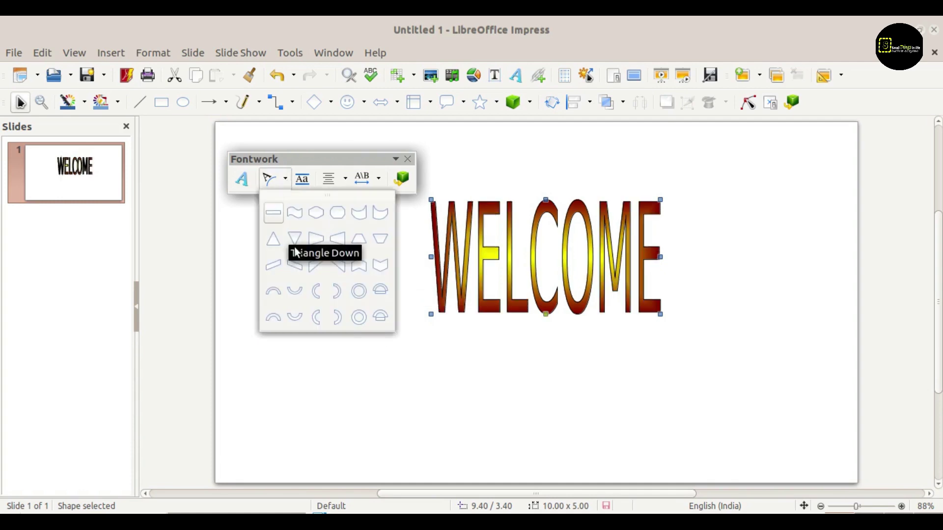
pyautogui.click(381, 317)
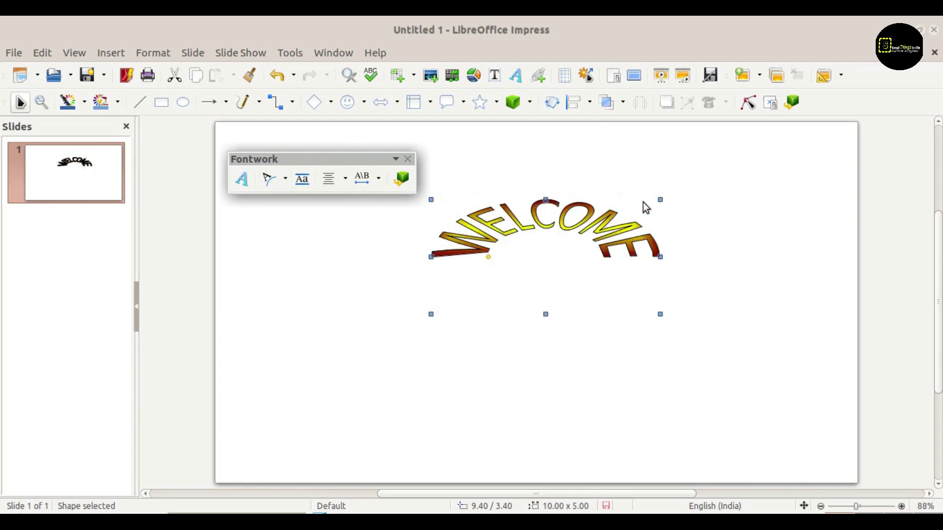
pyautogui.click(284, 179)
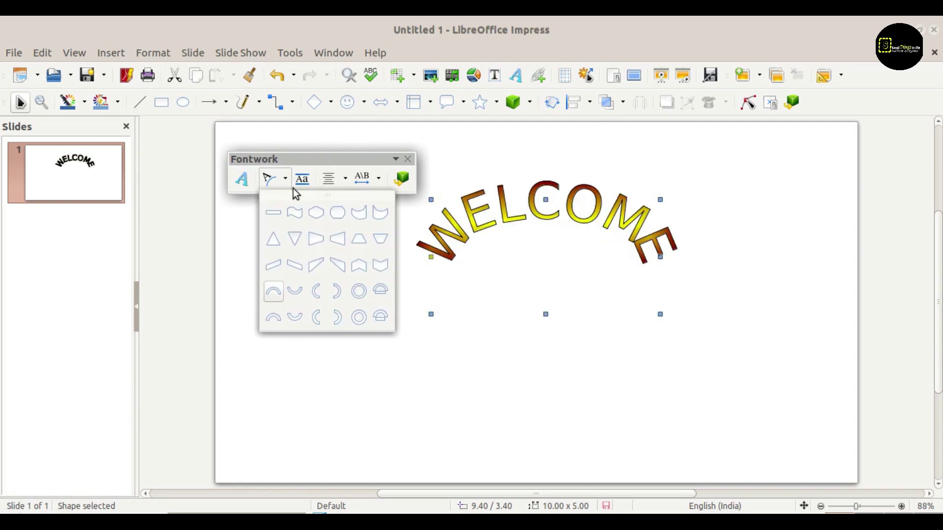
pyautogui.click(273, 214)
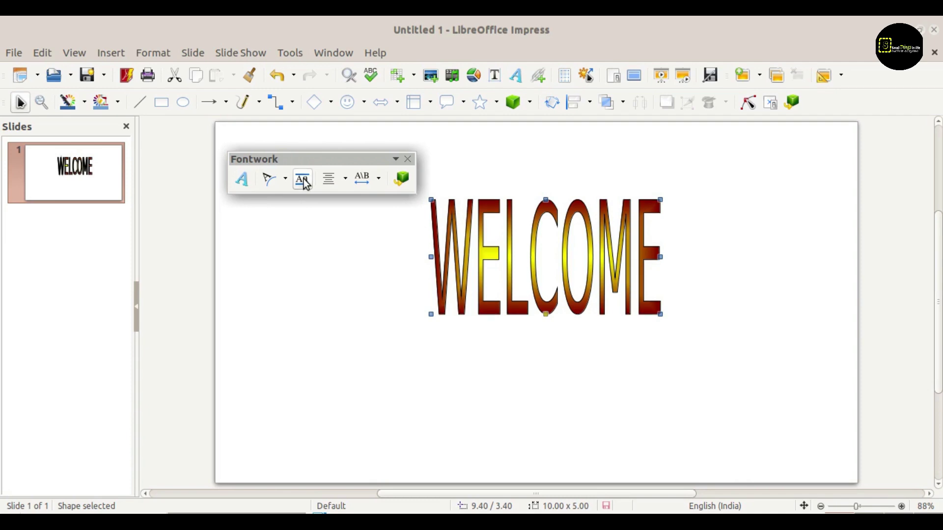
# Step: Try Tight character spacing on the WELCOME Fontwork and return it to Normal
pyautogui.click(345, 180)
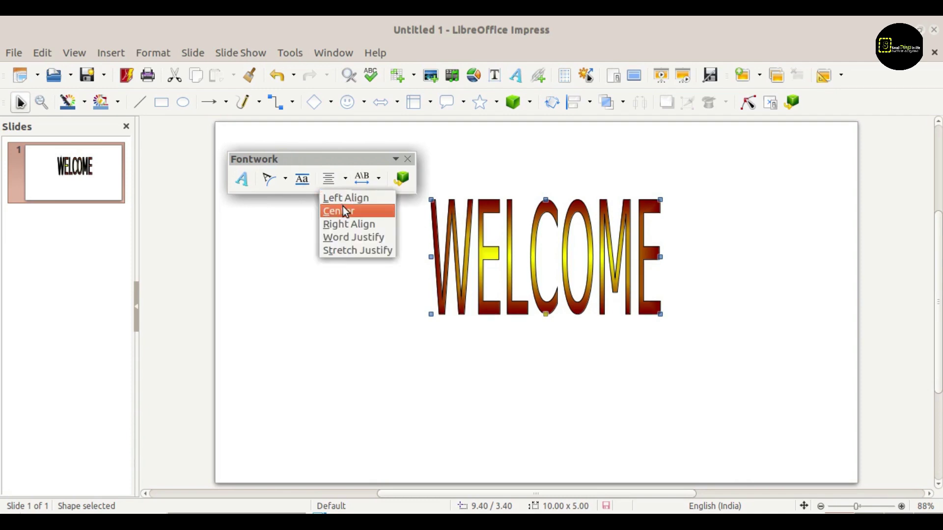
pyautogui.click(379, 183)
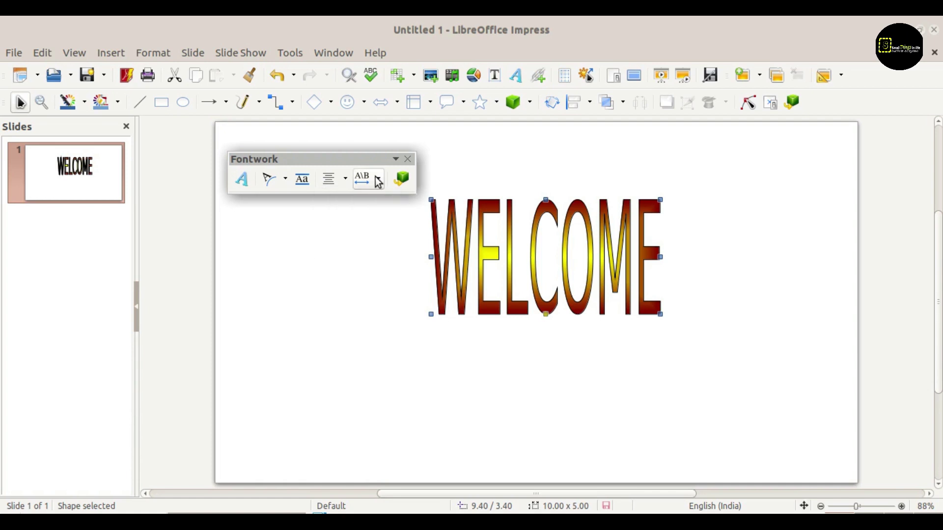
pyautogui.click(378, 183)
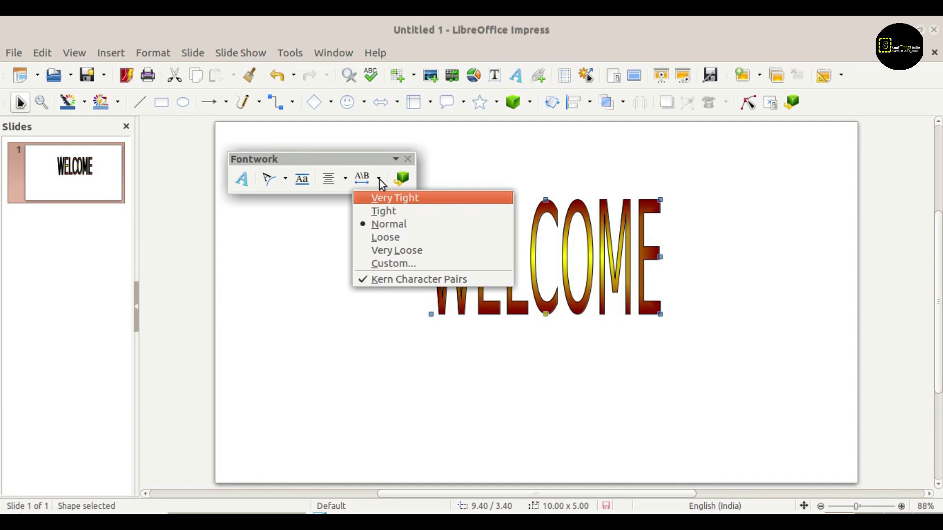
pyautogui.click(408, 211)
pyautogui.click(378, 178)
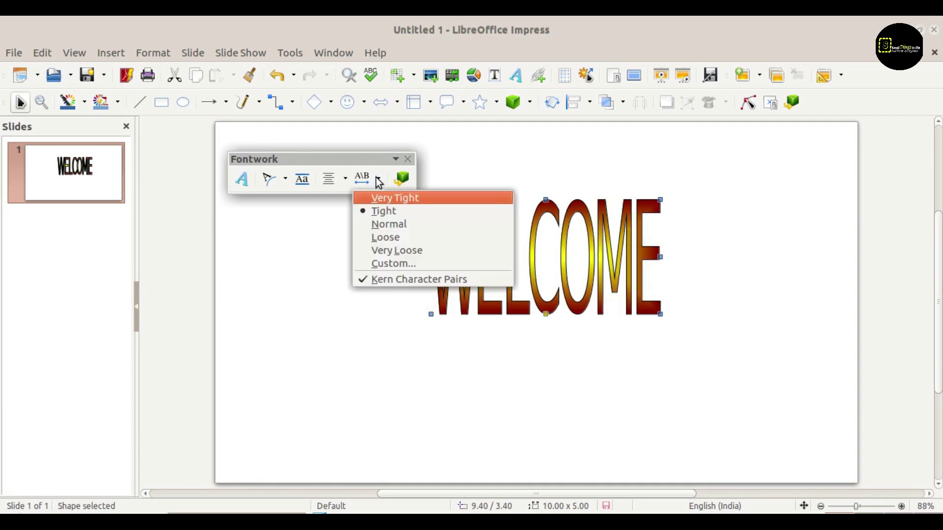
pyautogui.click(387, 223)
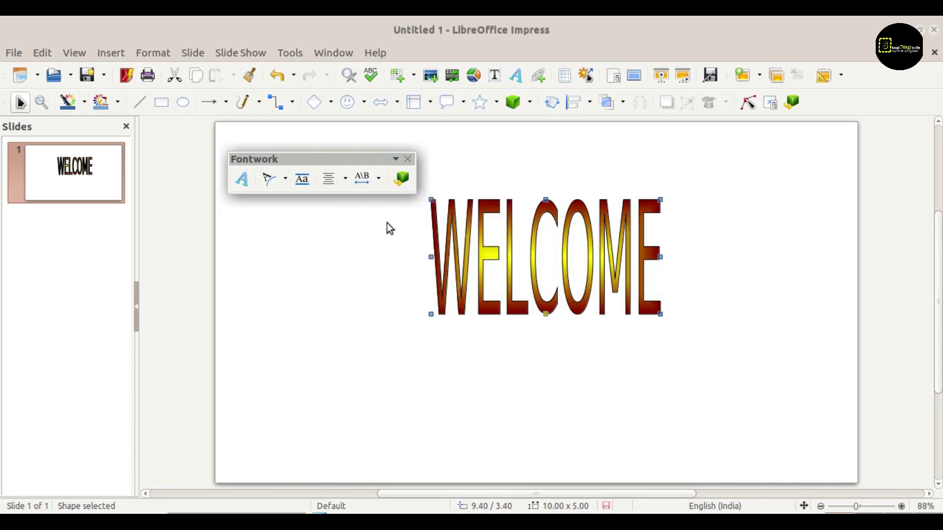
# Step: Try Loose, Very Loose and Very Tight character spacing on the WELCOME Fontwork and restore Normal
pyautogui.click(378, 178)
pyautogui.click(387, 223)
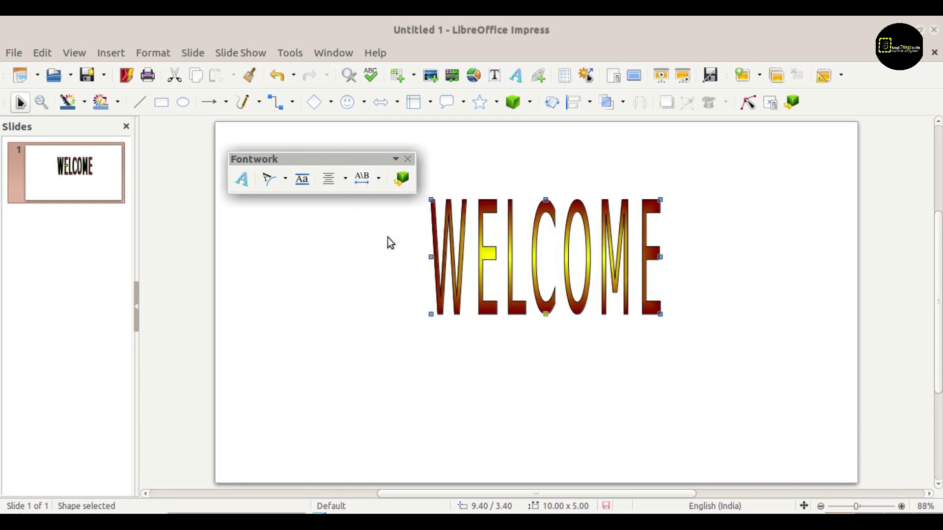
pyautogui.click(378, 180)
pyautogui.click(390, 251)
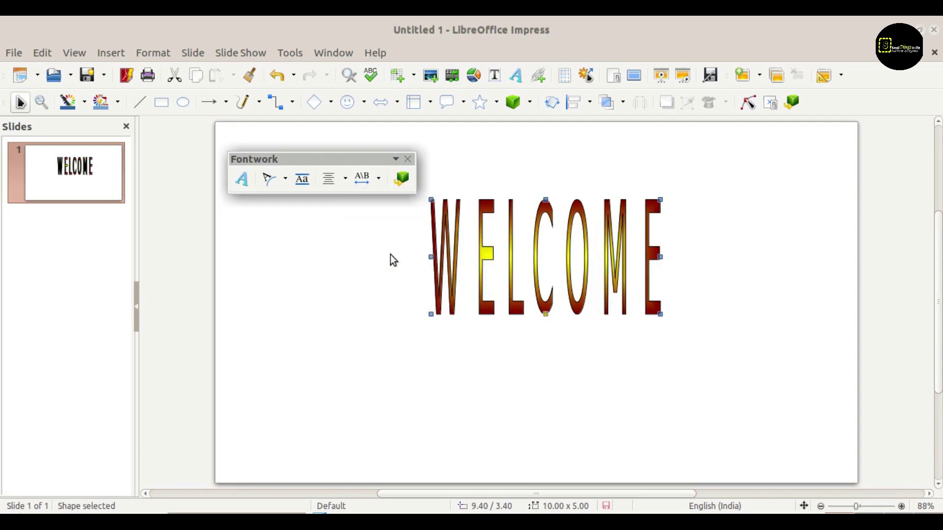
pyautogui.click(380, 182)
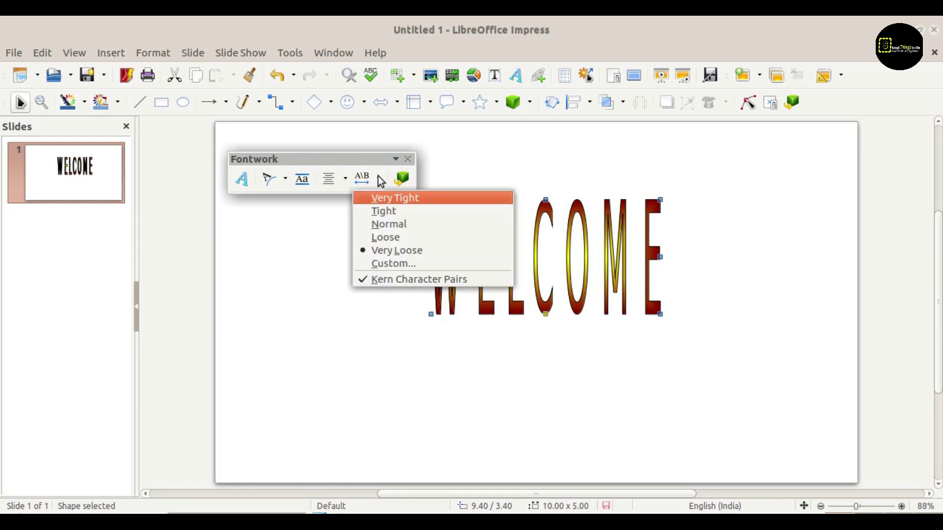
pyautogui.click(388, 198)
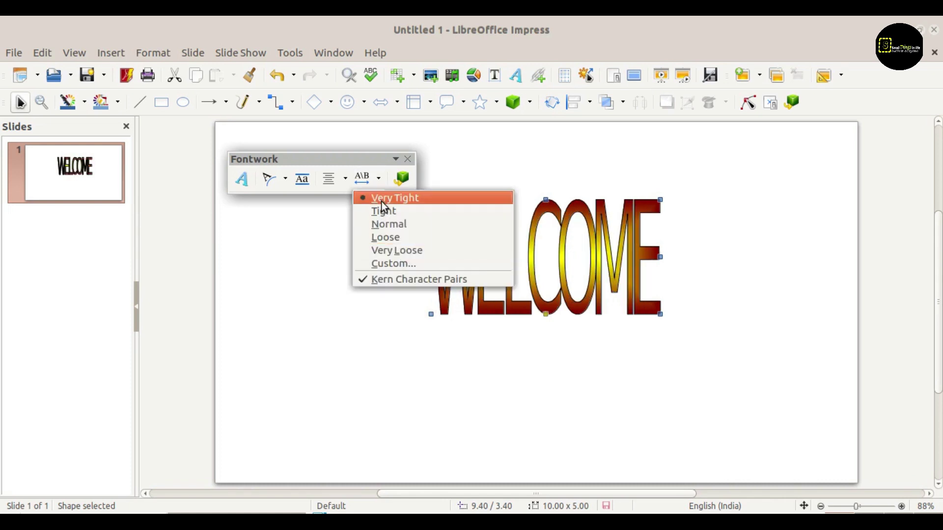
pyautogui.click(394, 225)
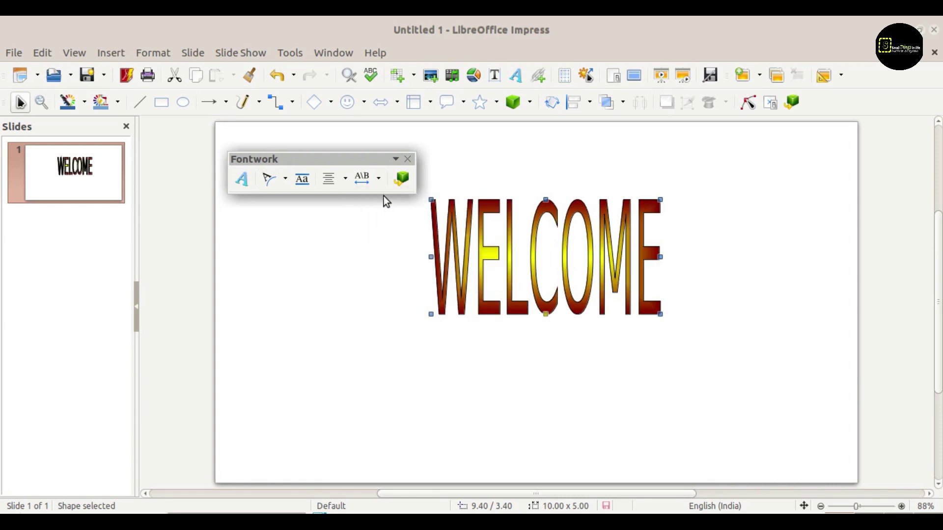
# Step: Try the 3D extrusion effect on the WELCOME Fontwork and turn it off again
pyautogui.click(401, 180)
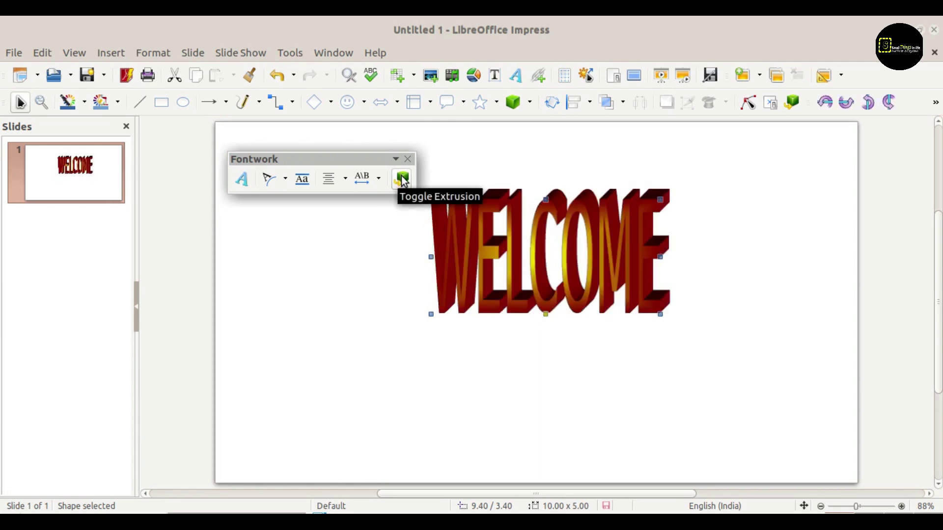
pyautogui.click(404, 183)
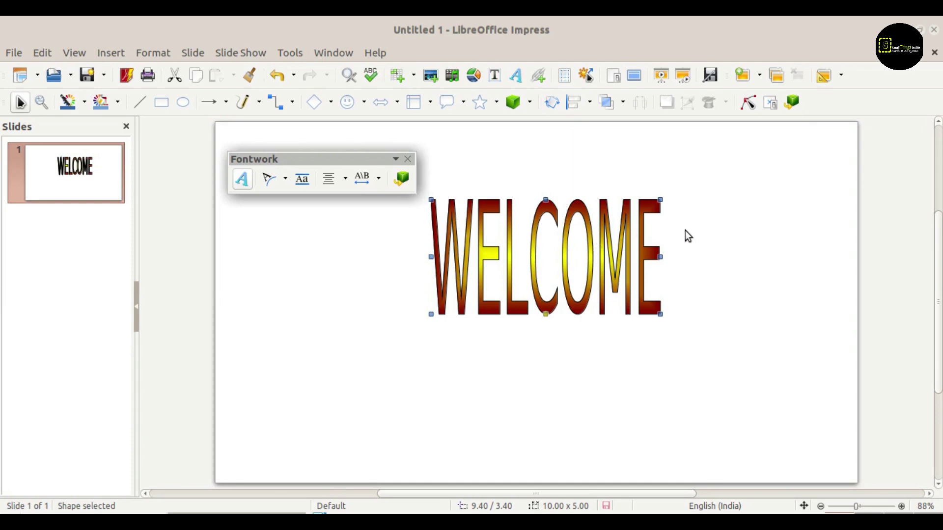
pyautogui.click(743, 224)
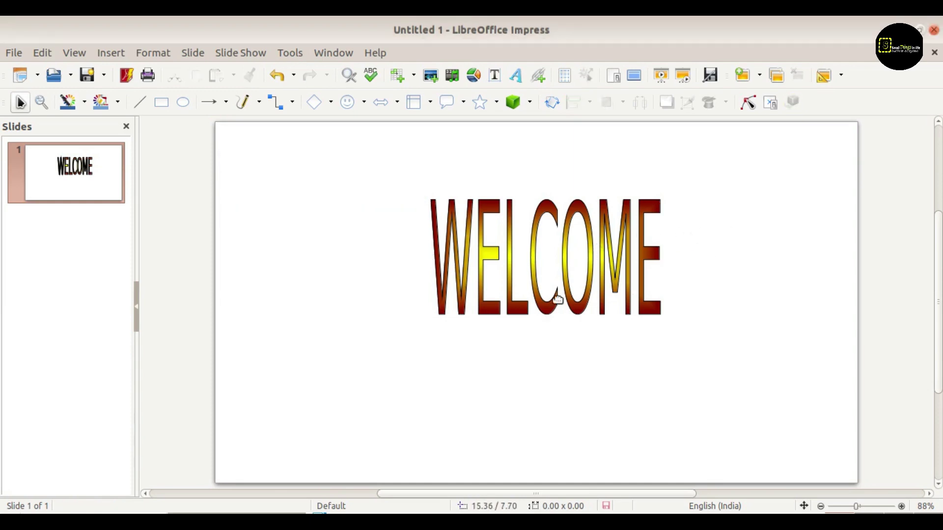
# Step: Move the WELCOME Fontwork toward the slide's lower right and shrink it to about 6.80 x 1.20
pyautogui.moveTo(528, 251); pyautogui.dragTo(564, 305)
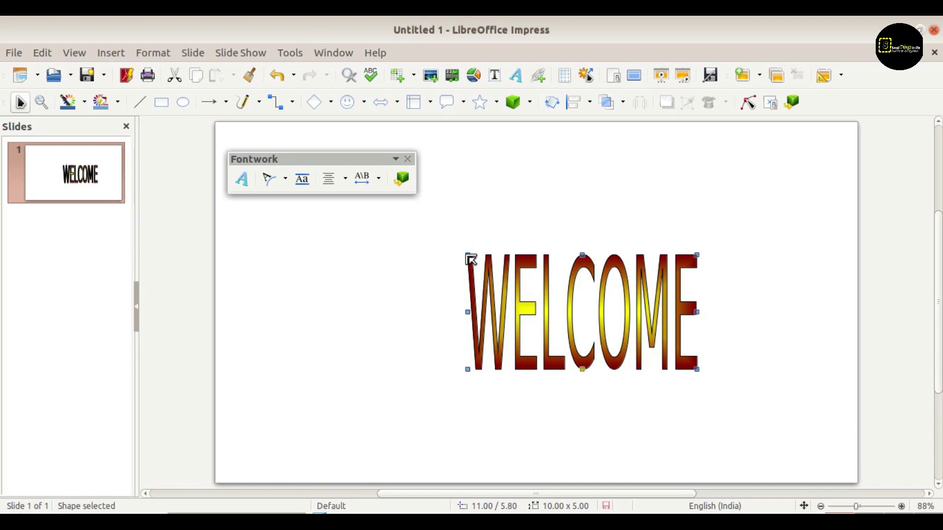
pyautogui.moveTo(470, 258); pyautogui.dragTo(543, 334)
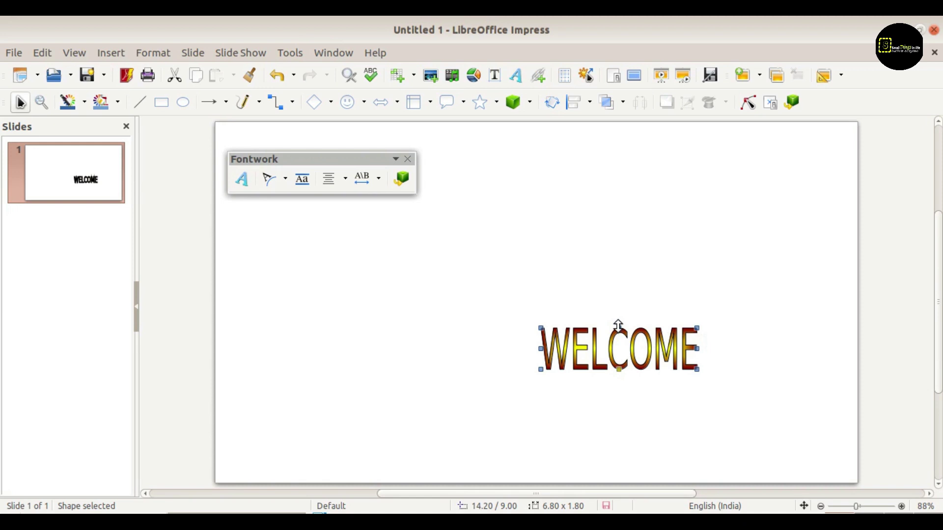
pyautogui.moveTo(618, 325); pyautogui.dragTo(621, 345)
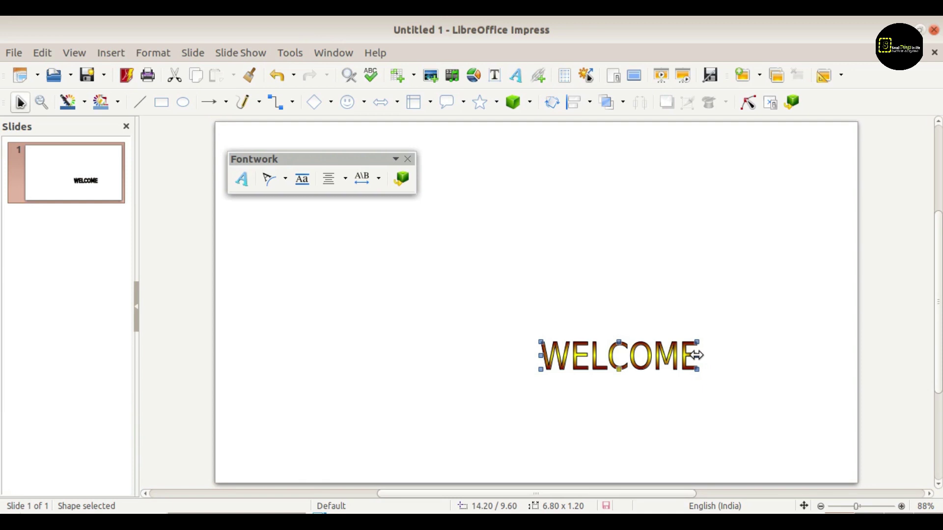
# Step: Widen the WELCOME Fontwork to about 8.00 x 1.20 and move it to the slide's lower right corner, at about 19.10 / 12.58
pyautogui.moveTo(696, 355); pyautogui.dragTo(725, 354)
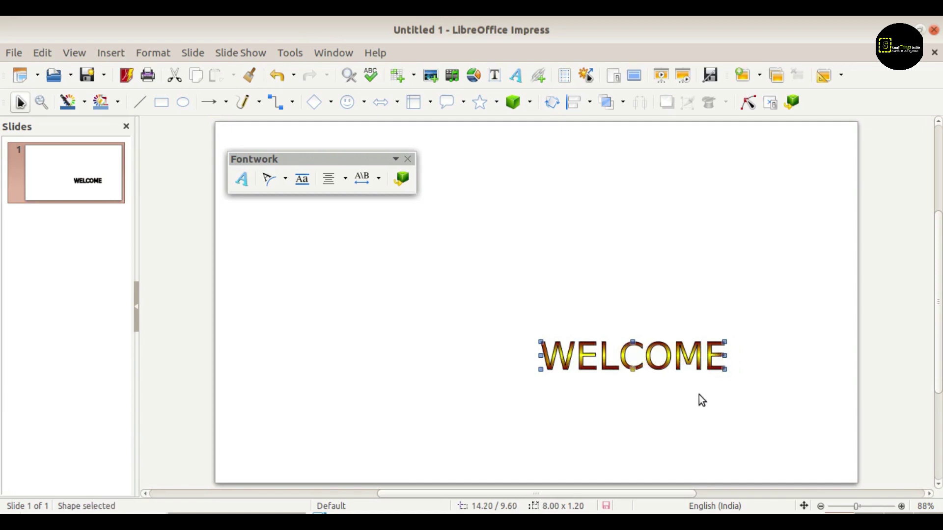
pyautogui.click(575, 238)
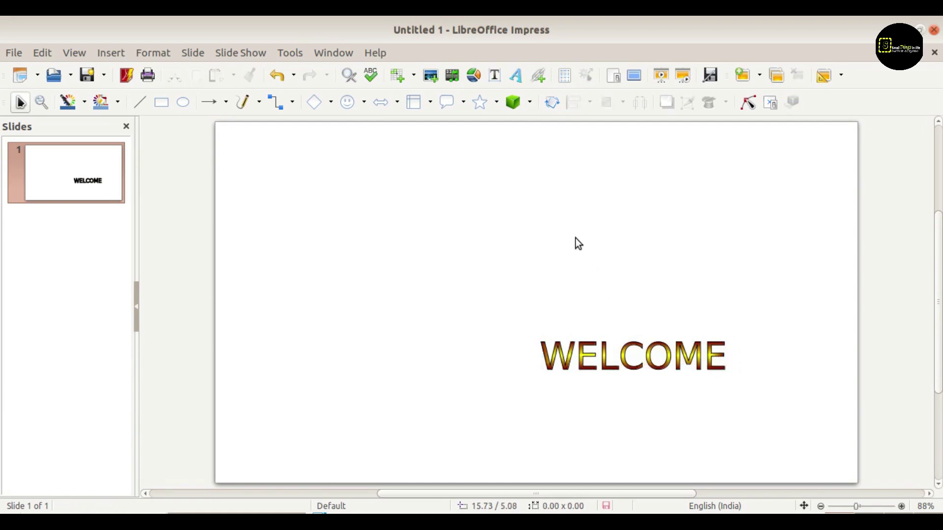
pyautogui.click(629, 350)
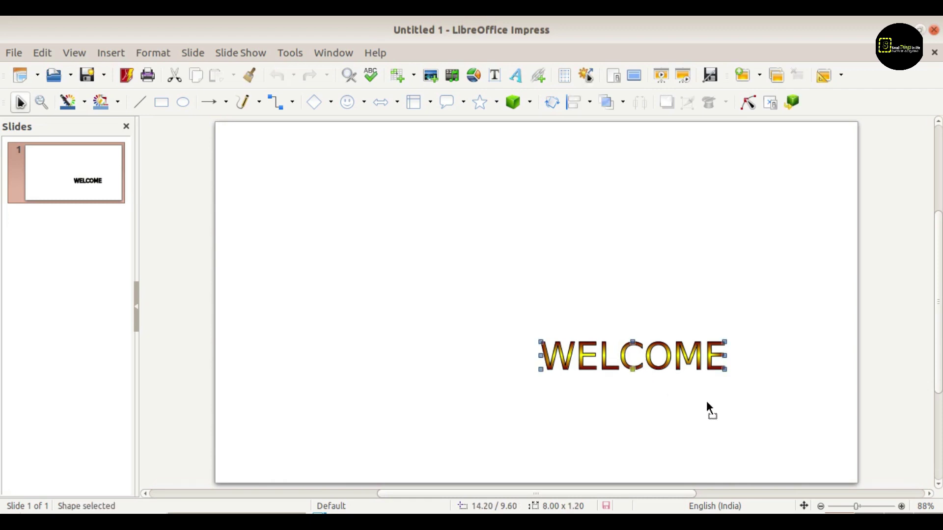
pyautogui.moveTo(743, 411); pyautogui.dragTo(745, 418)
pyautogui.moveTo(743, 414); pyautogui.dragTo(736, 413)
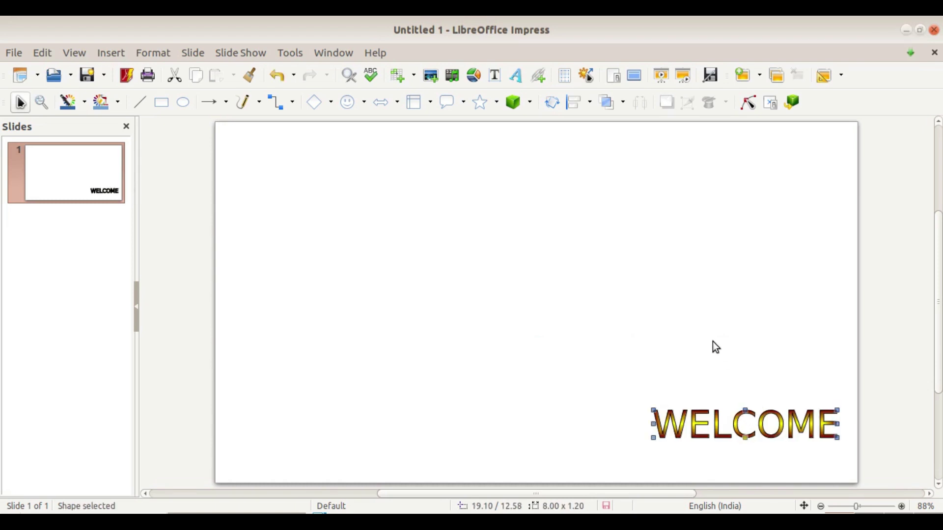
pyautogui.click(712, 341)
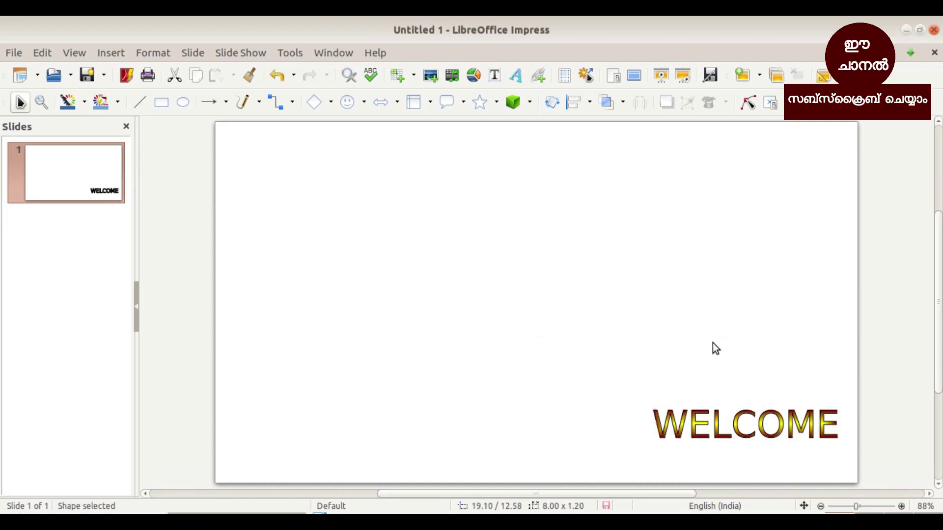
# Step: Nudge the WELCOME Fontwork slightly left to position 18.60 / 12.58 and deselect it
pyautogui.click(729, 422)
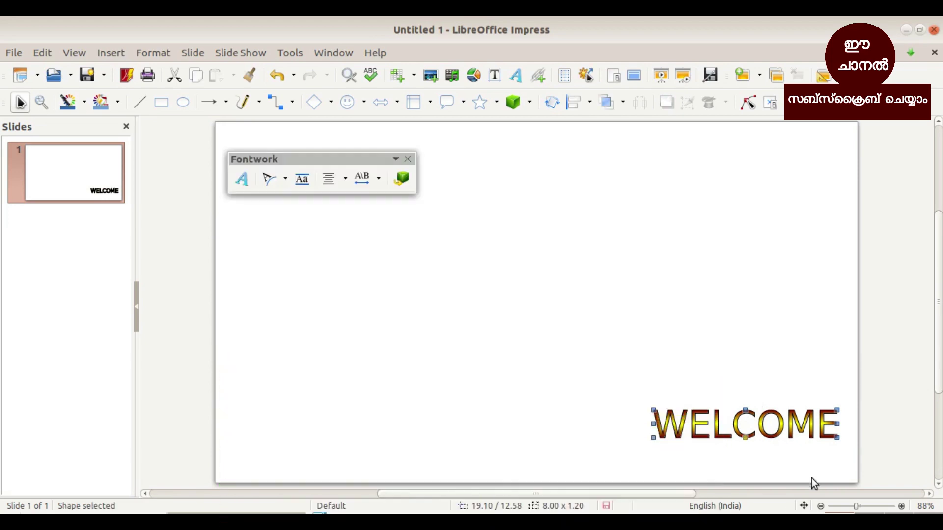
pyautogui.press('Left')
pyautogui.press('Left')
pyautogui.press('Left')
pyautogui.press('Left')
pyautogui.press('Left')
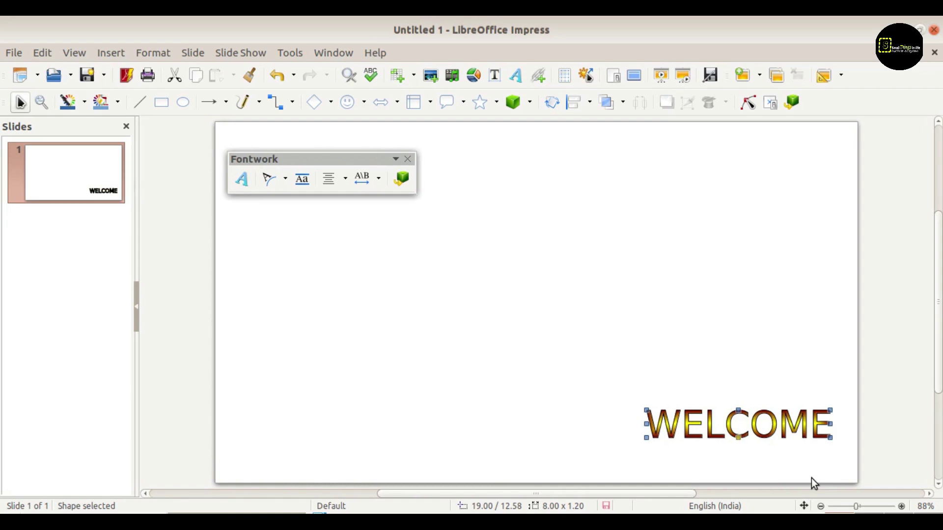
pyautogui.press('Left')
pyautogui.press('Left')
pyautogui.press('Left')
pyautogui.press('Left')
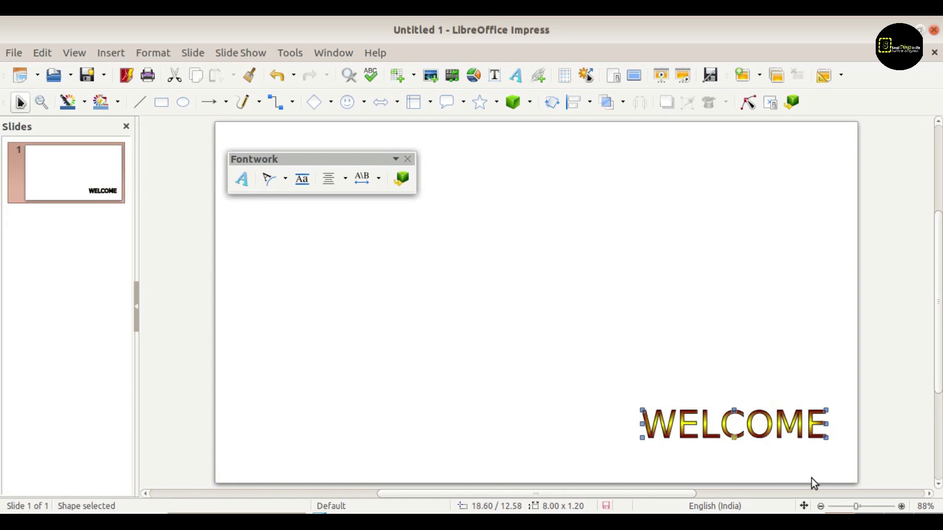
pyautogui.click(640, 250)
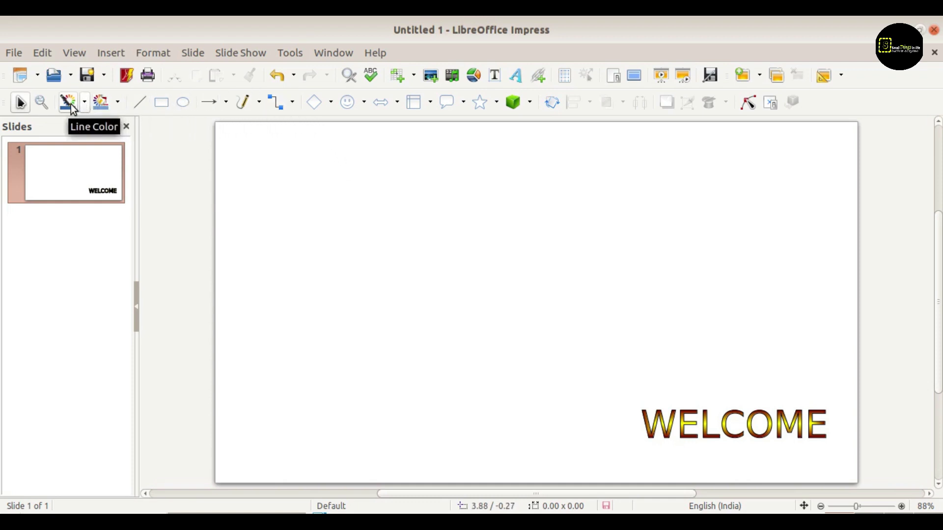
# Step: Draw a horizontal line about 7.80 cm long just beneath the WELCOME text and nudge it down slightly
pyautogui.click(138, 104)
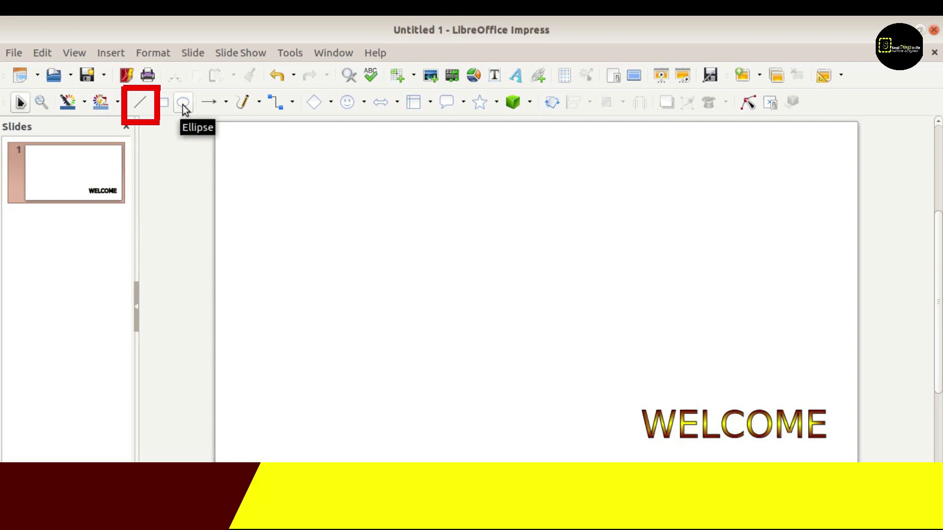
pyautogui.click(136, 102)
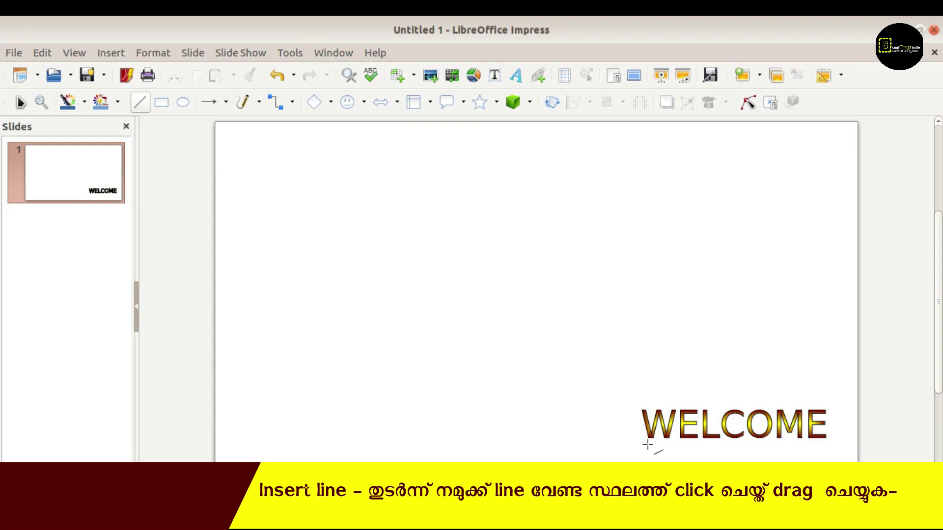
pyautogui.moveTo(647, 445); pyautogui.dragTo(826, 443)
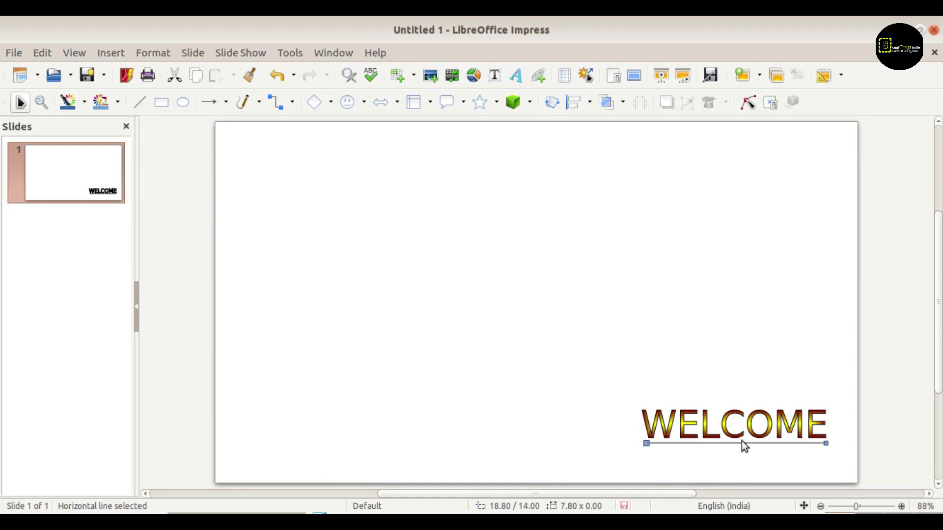
pyautogui.moveTo(742, 443); pyautogui.dragTo(741, 443)
pyautogui.press('Down')
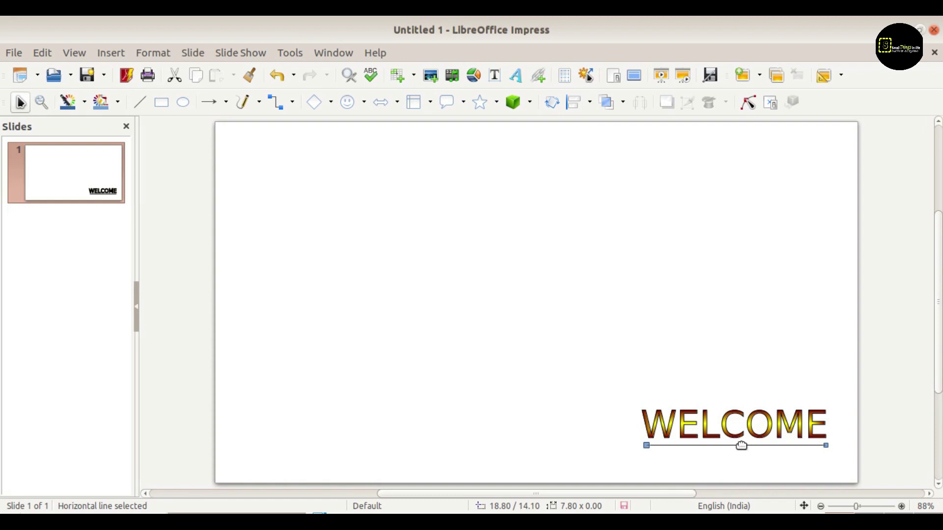
# Step: Choose the Continuous style and the color Dark Red 3 for the line under WELCOME
pyautogui.rightClick(742, 446)
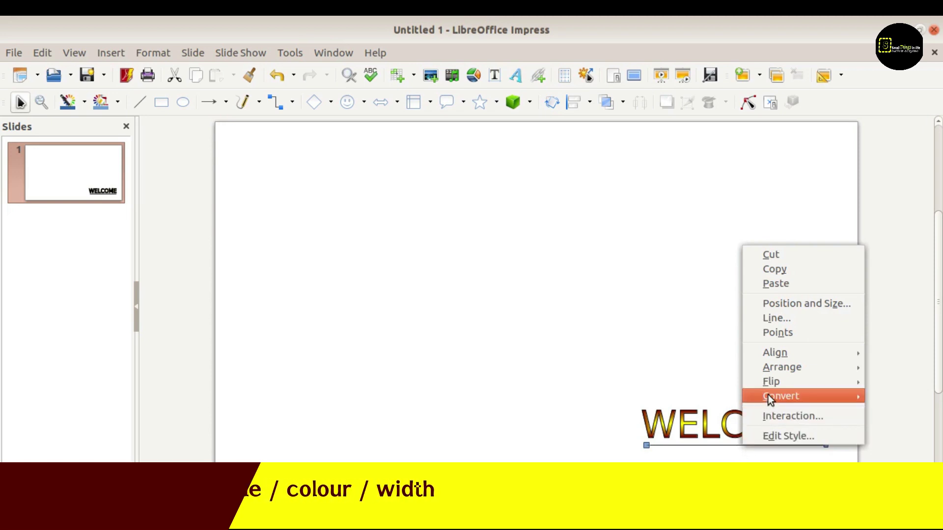
pyautogui.click(784, 319)
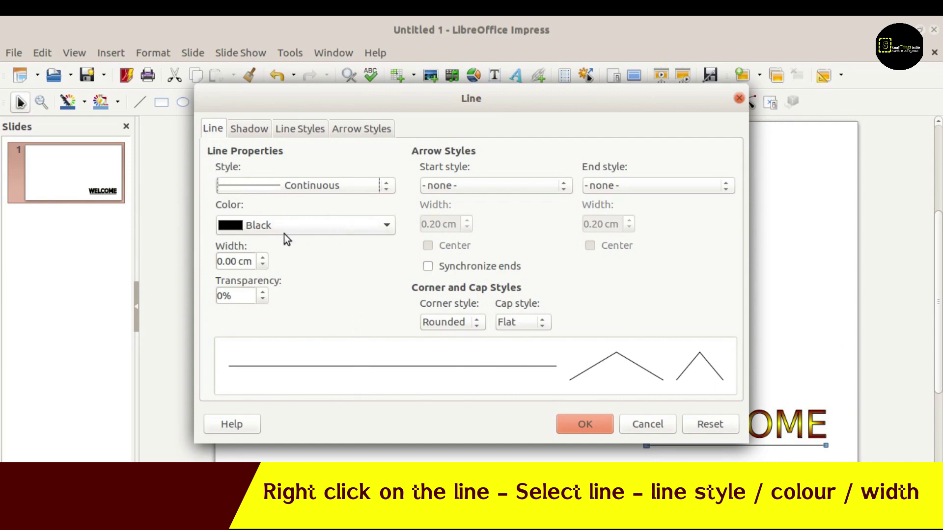
pyautogui.click(387, 190)
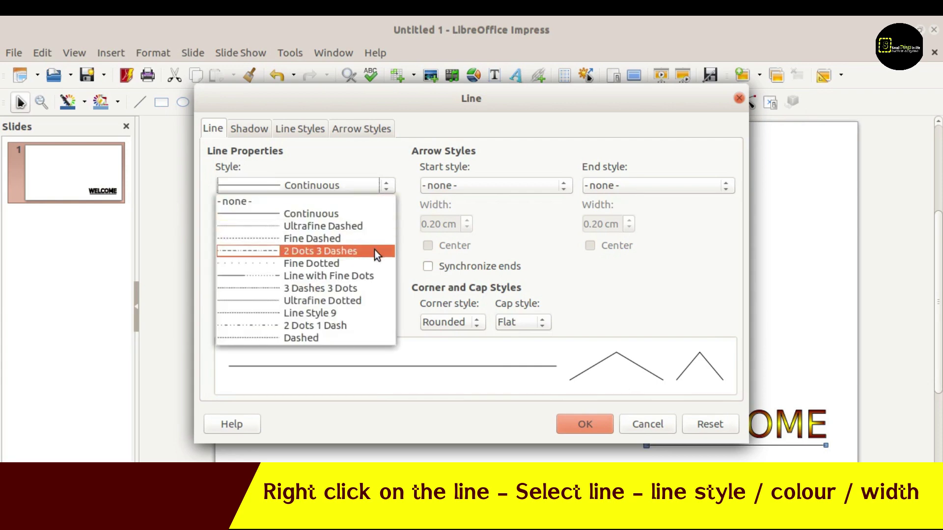
pyautogui.click(337, 215)
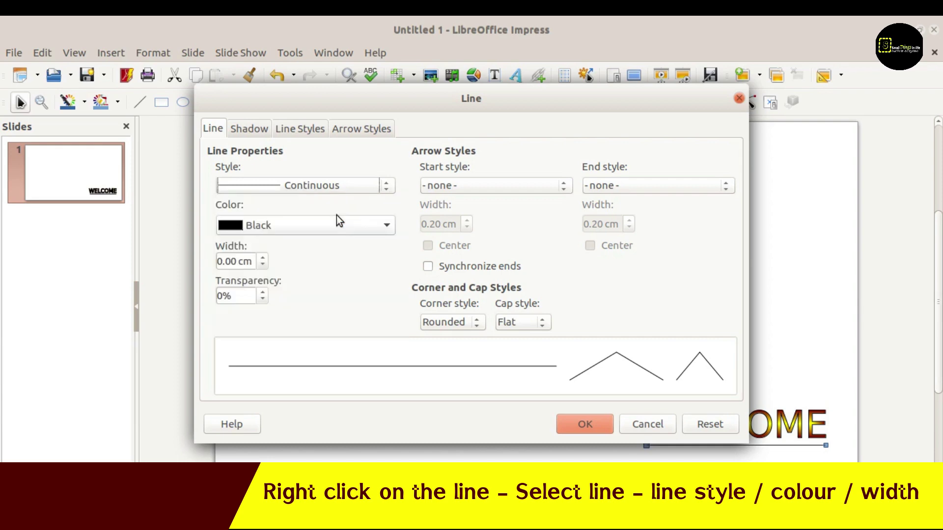
pyautogui.click(388, 227)
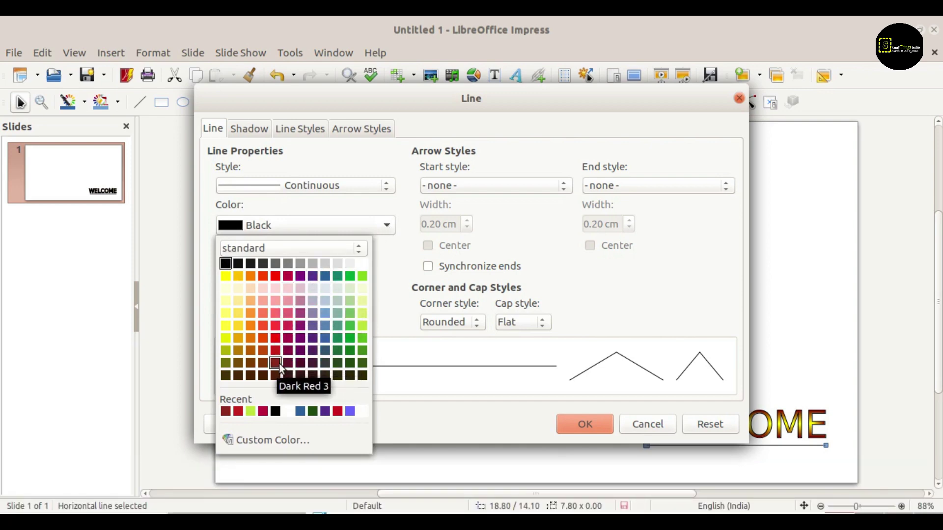
pyautogui.click(275, 364)
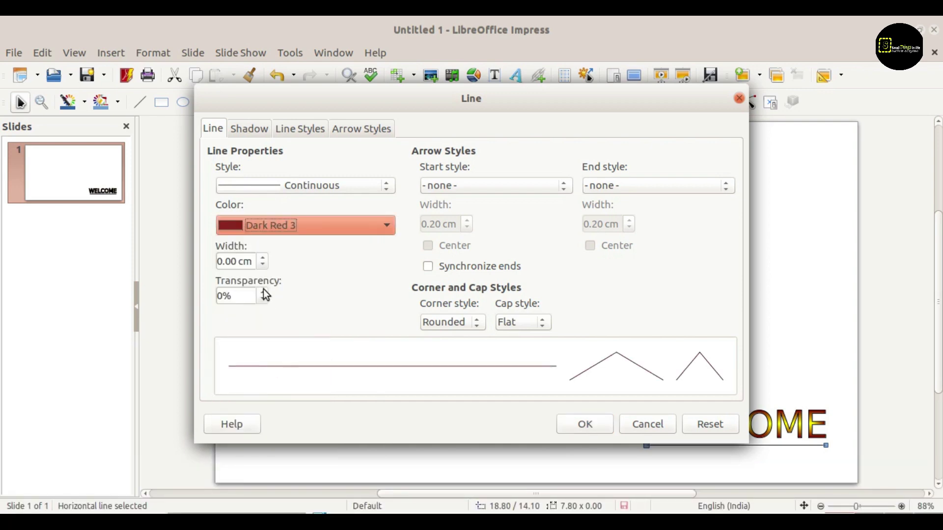
# Step: Set the line's width to 0.08 cm
pyautogui.click(237, 261)
pyautogui.press('BackSpace')
pyautogui.write('5')
pyautogui.press('BackSpace')
pyautogui.write('8')
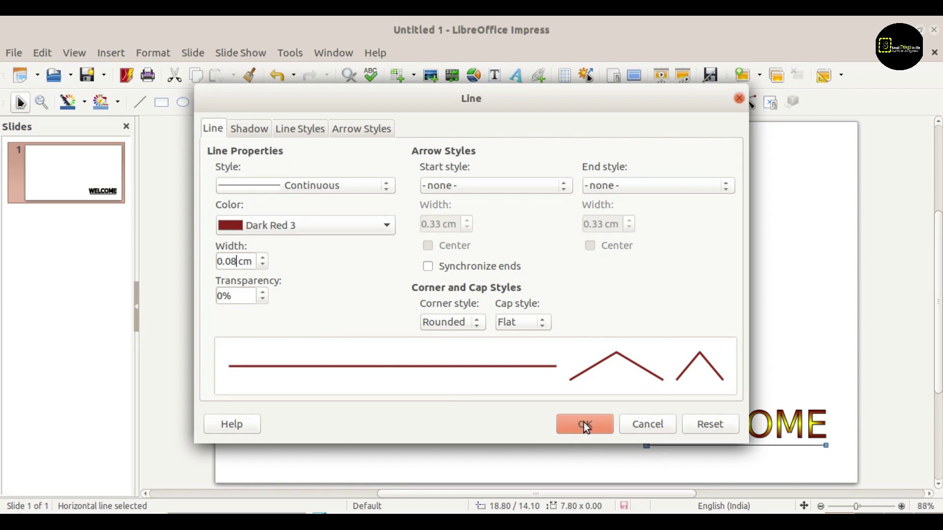
# Step: Review the line's shadow, line style and arrow style options, apply the line formatting and deselect the line
pyautogui.click(249, 123)
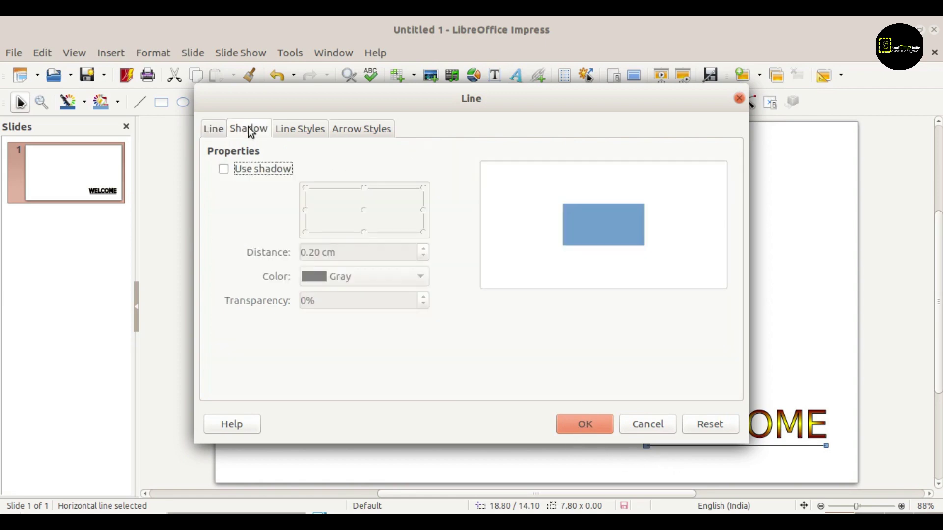
pyautogui.click(297, 128)
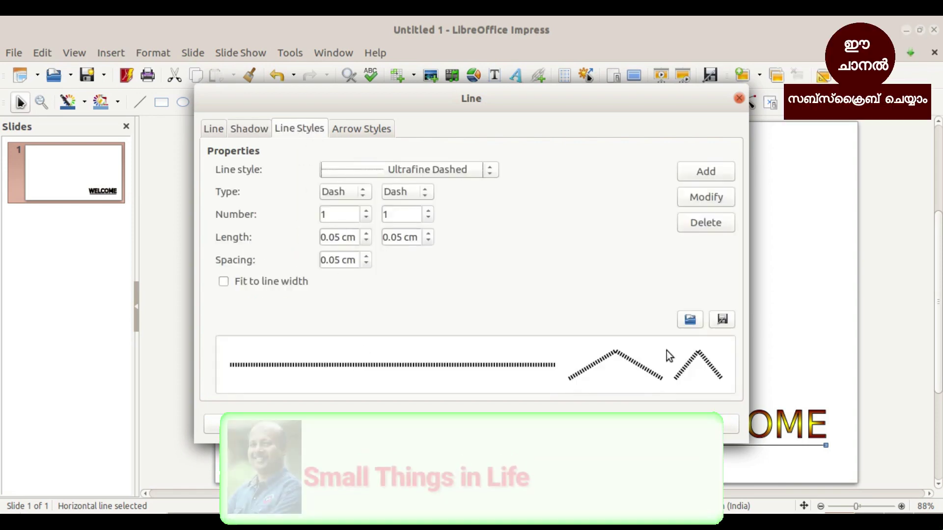
pyautogui.click(364, 130)
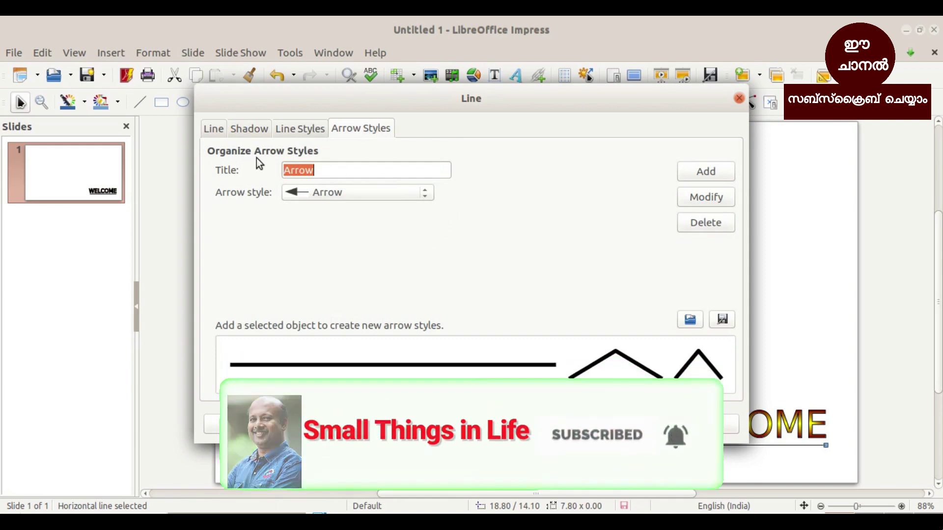
pyautogui.click(214, 129)
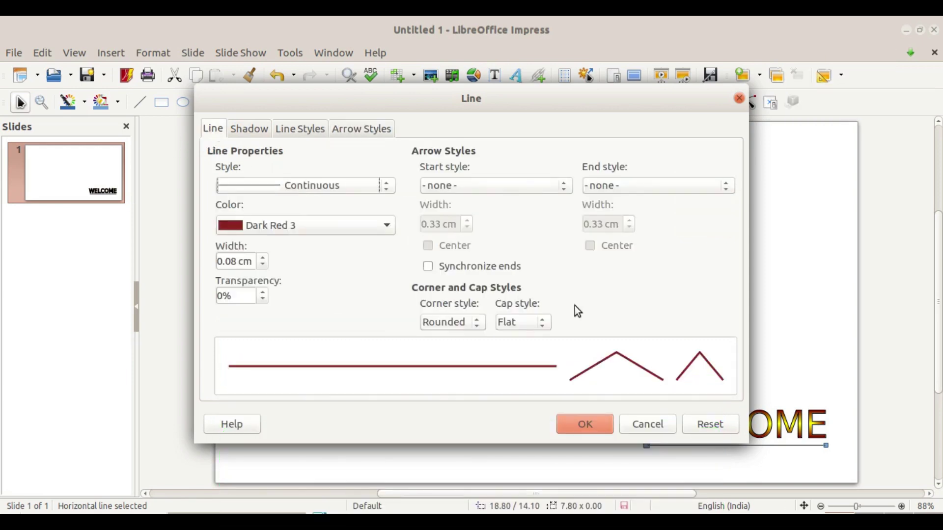
pyautogui.click(584, 423)
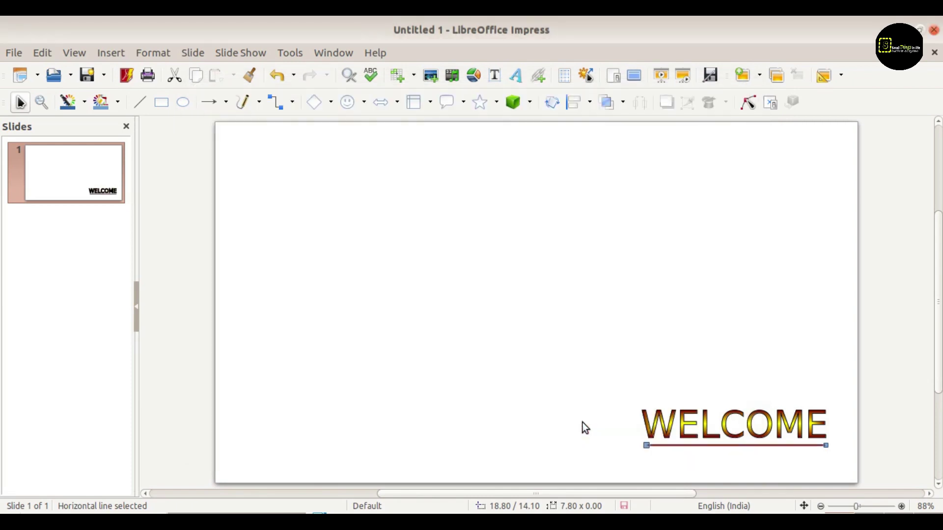
pyautogui.click(675, 346)
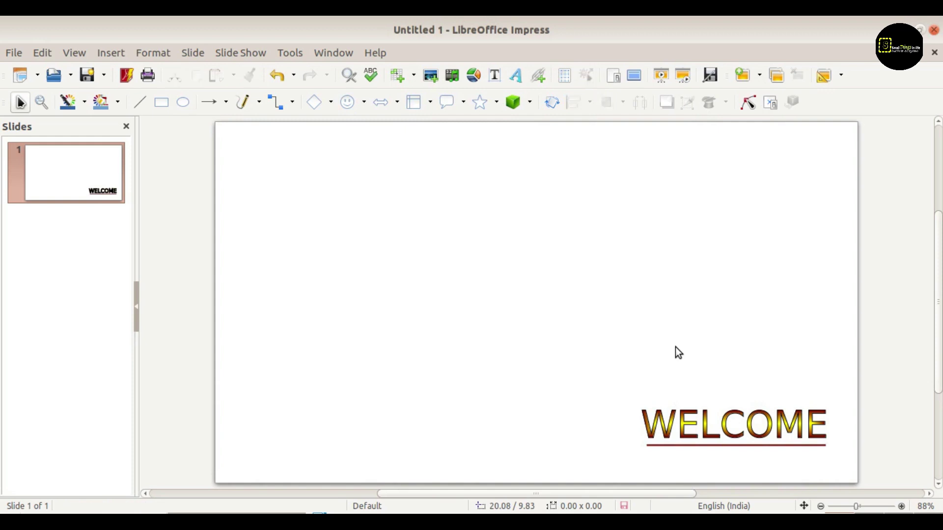